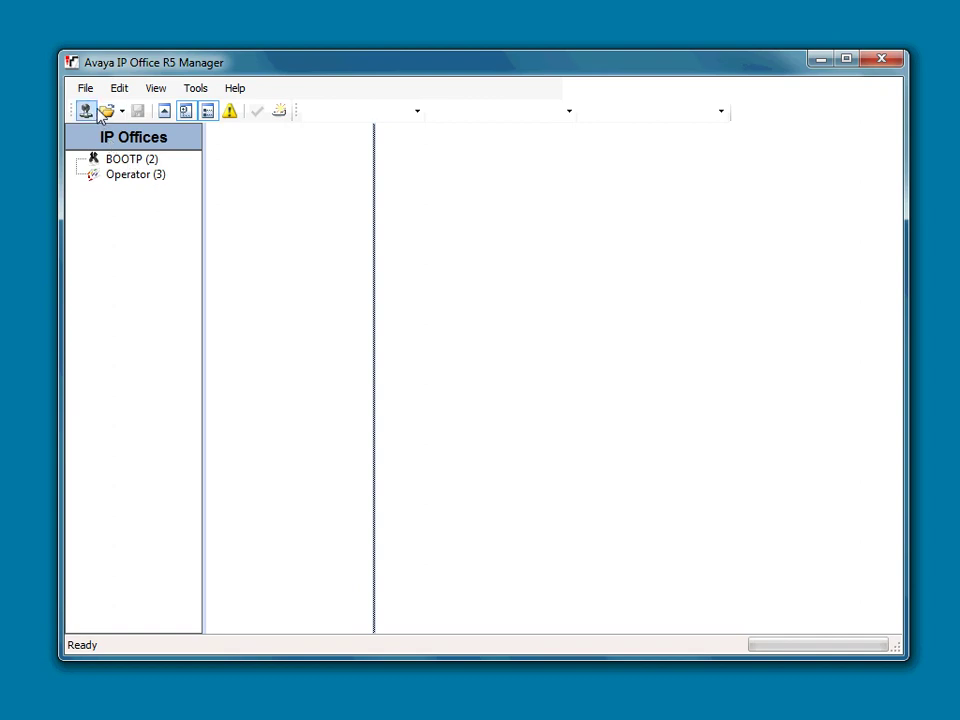
Choose the ThinkCon IPO system to load its configuration from the live IP Office
left_click(86, 111)
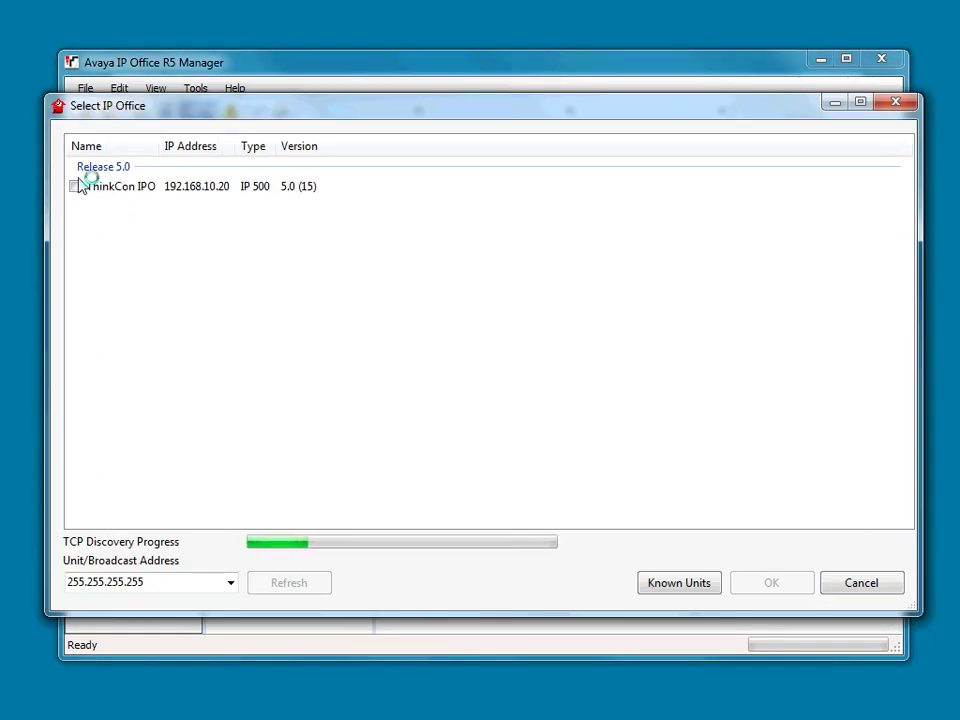
left_click(75, 186)
left_click(760, 584)
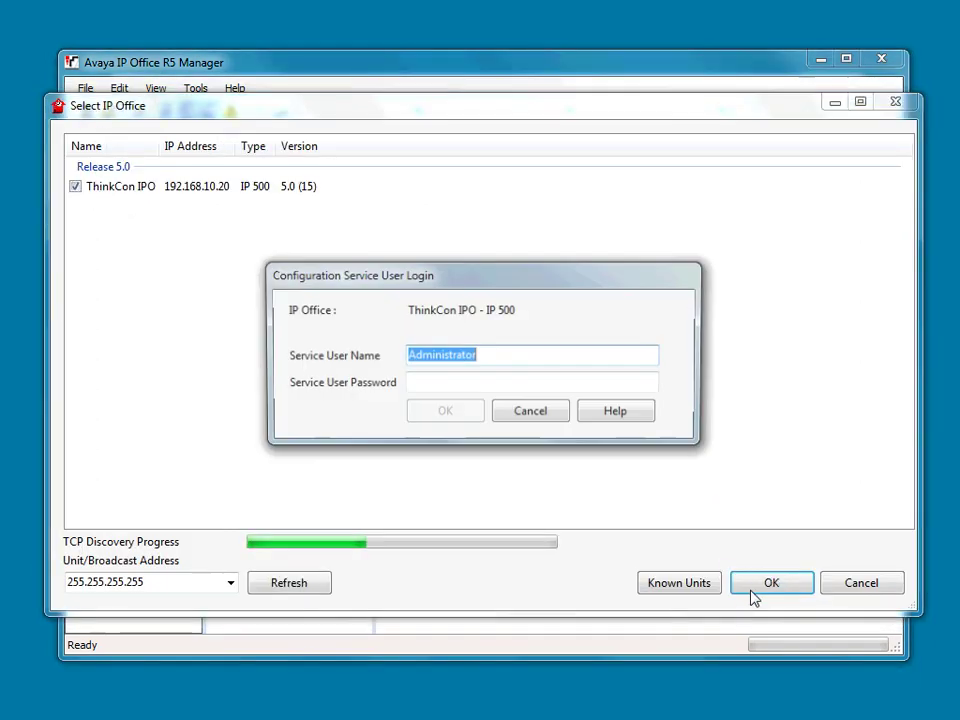
Log in as the Administrator service user with the pasted password
right_click(449, 358)
left_click(493, 413)
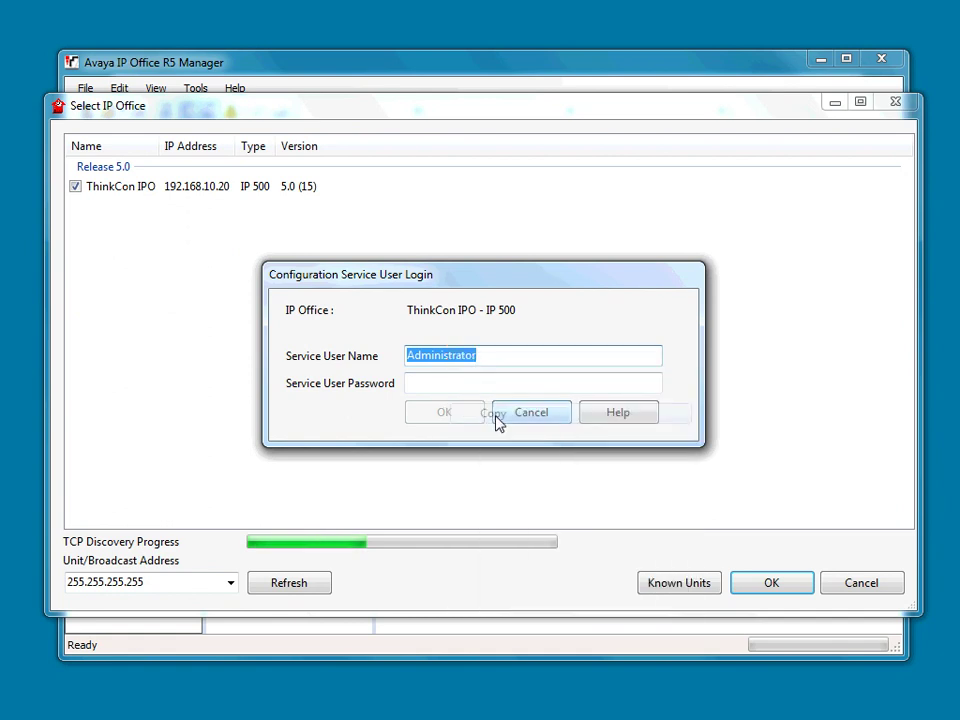
right_click(448, 384)
left_click(505, 466)
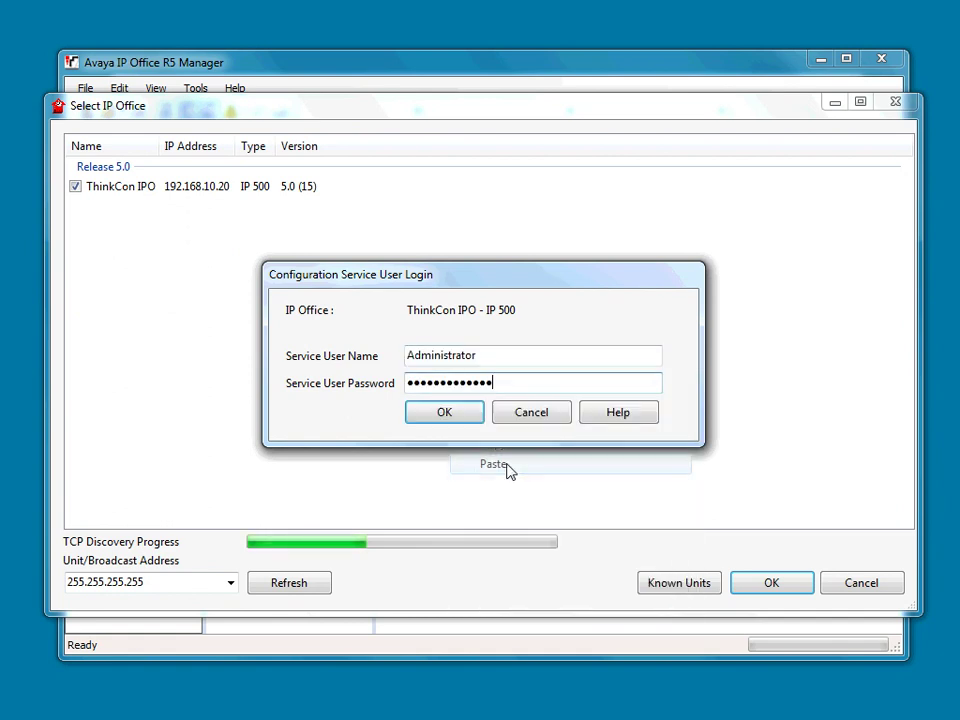
left_click(444, 412)
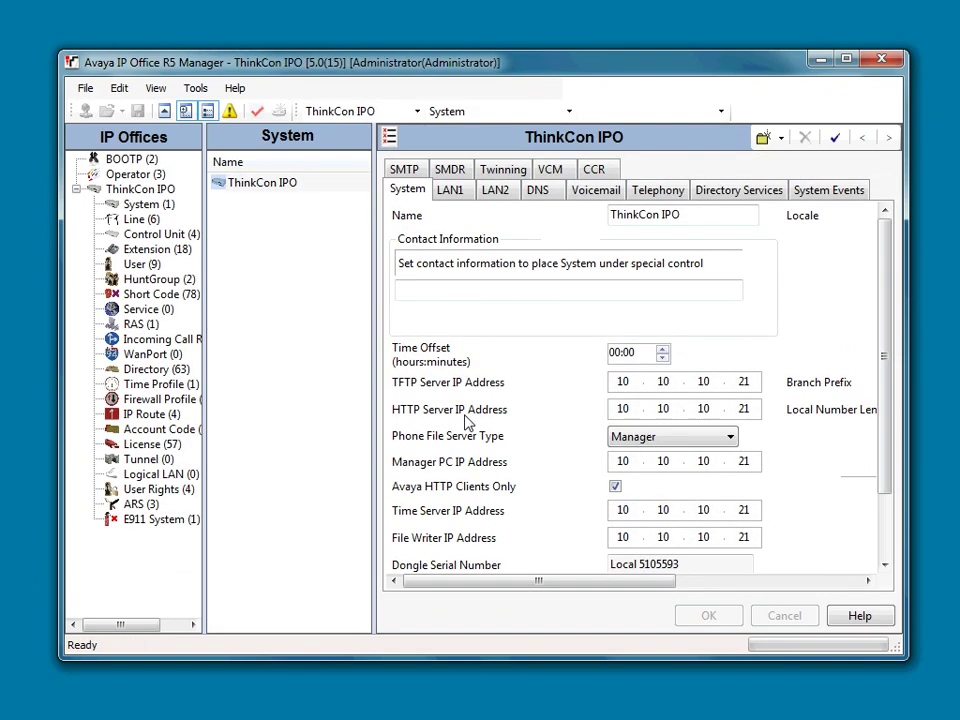
Open the extension 8503 user's record from the User list
left_click(133, 264)
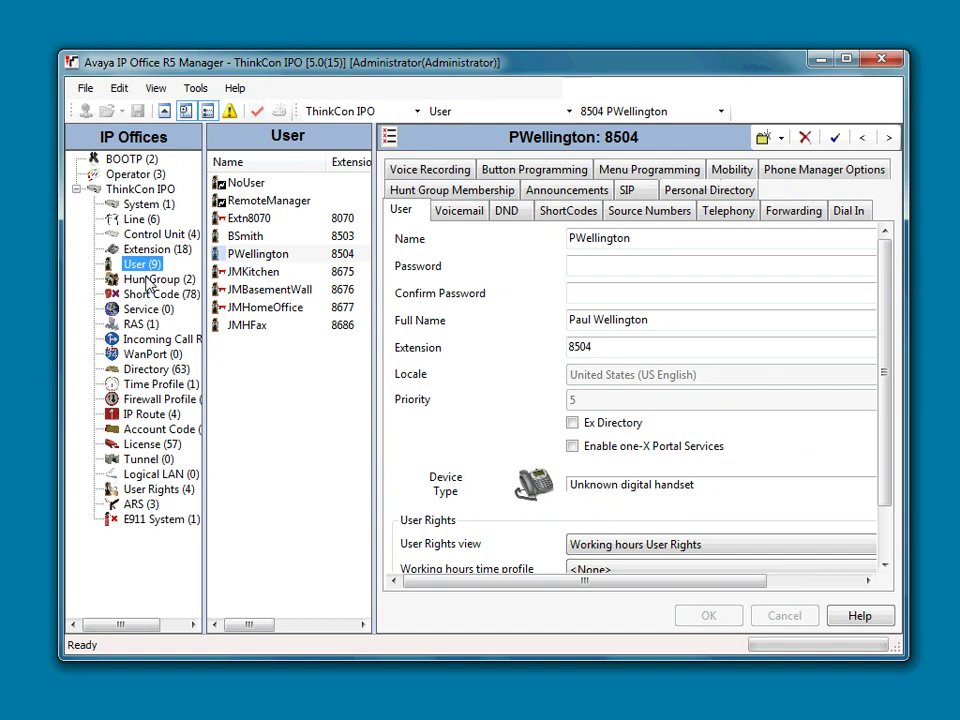
left_click(250, 238)
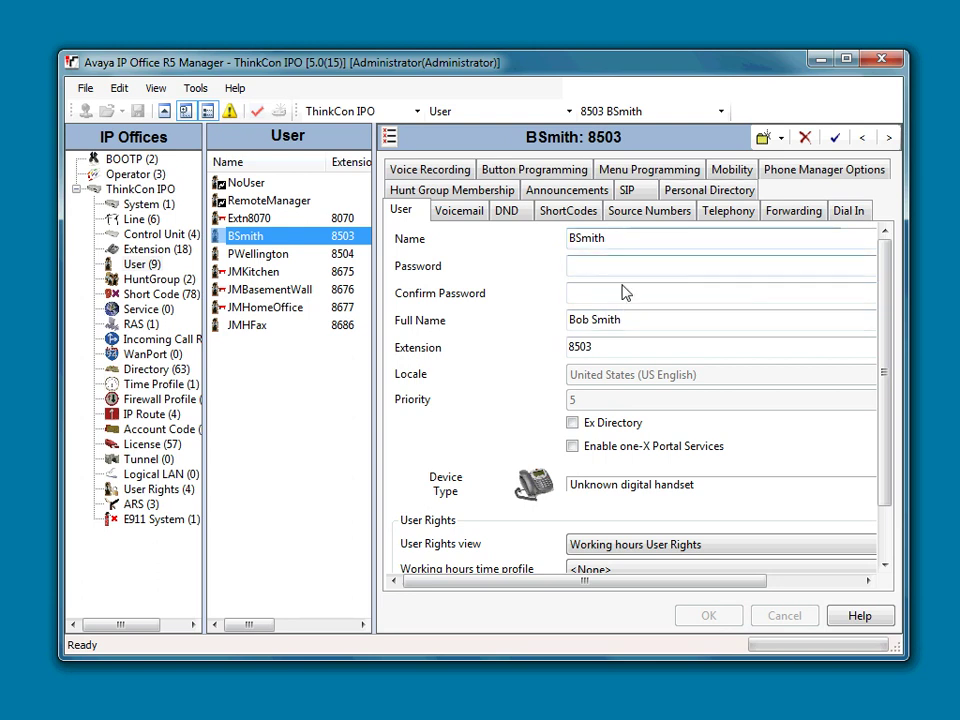
Replace the user's Name and Full Name with the new user name and full name, and apply
left_click(617, 238)
left_click_drag(553, 243, 403, 255)
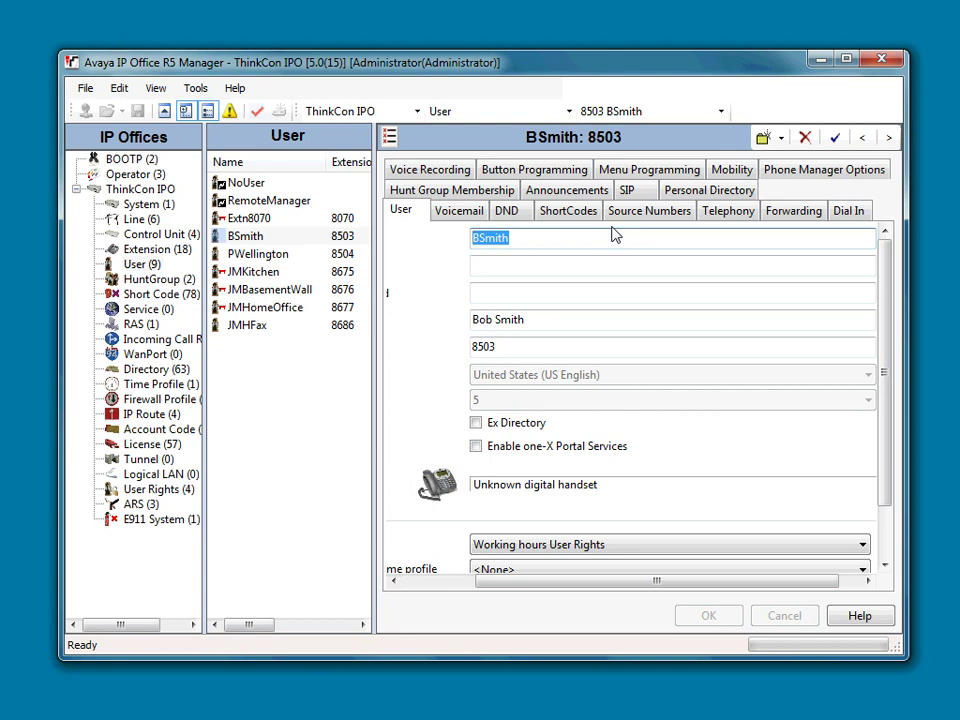
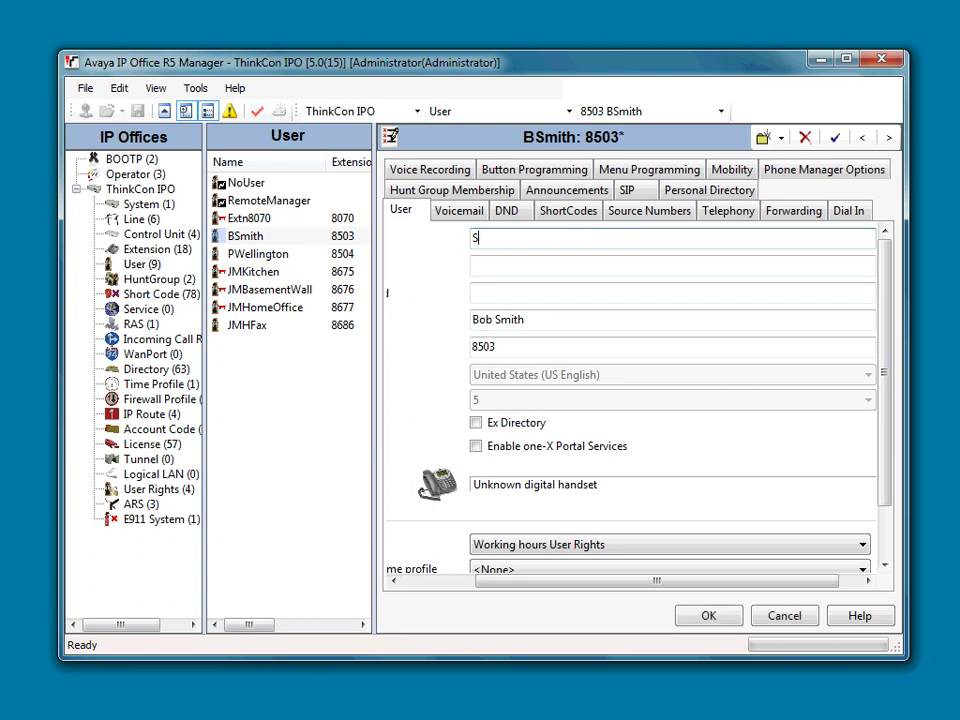
left_click_drag(540, 317, 396, 330)
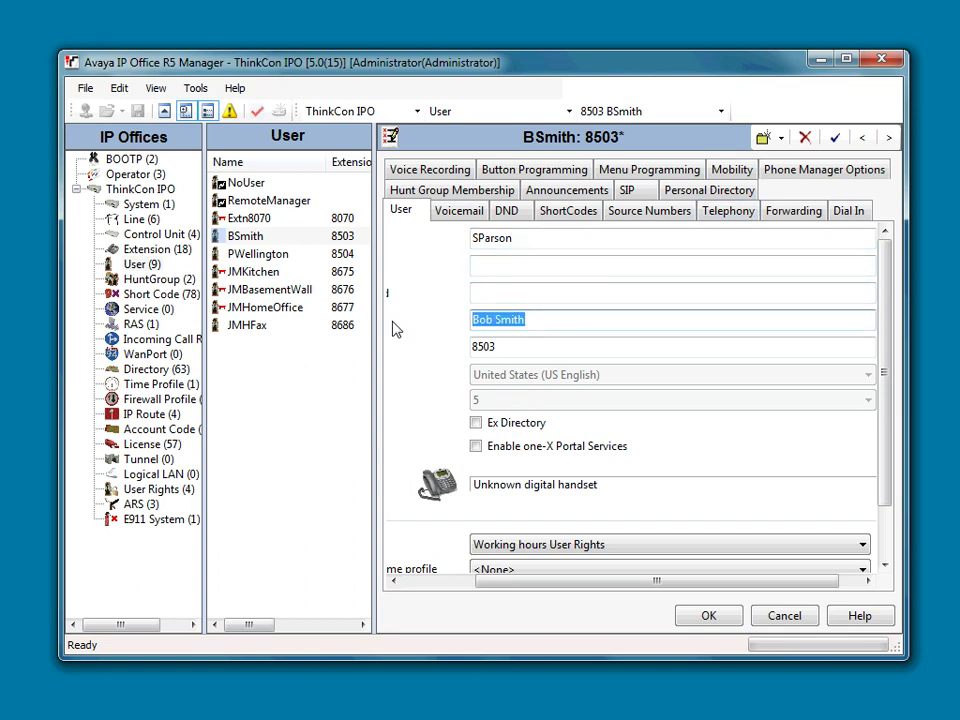
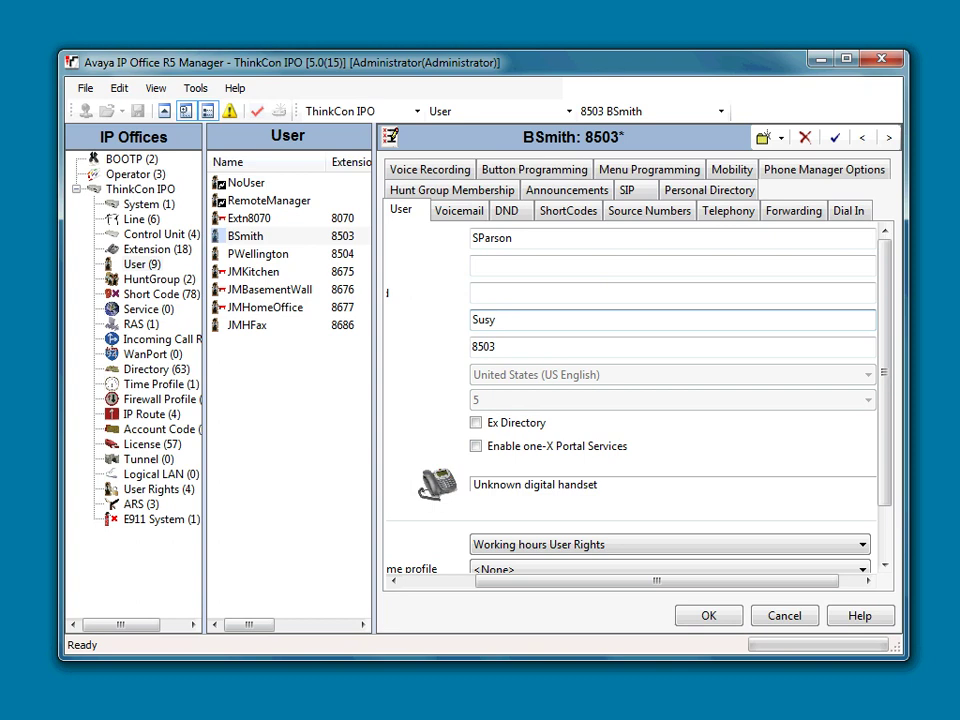
left_click(701, 617)
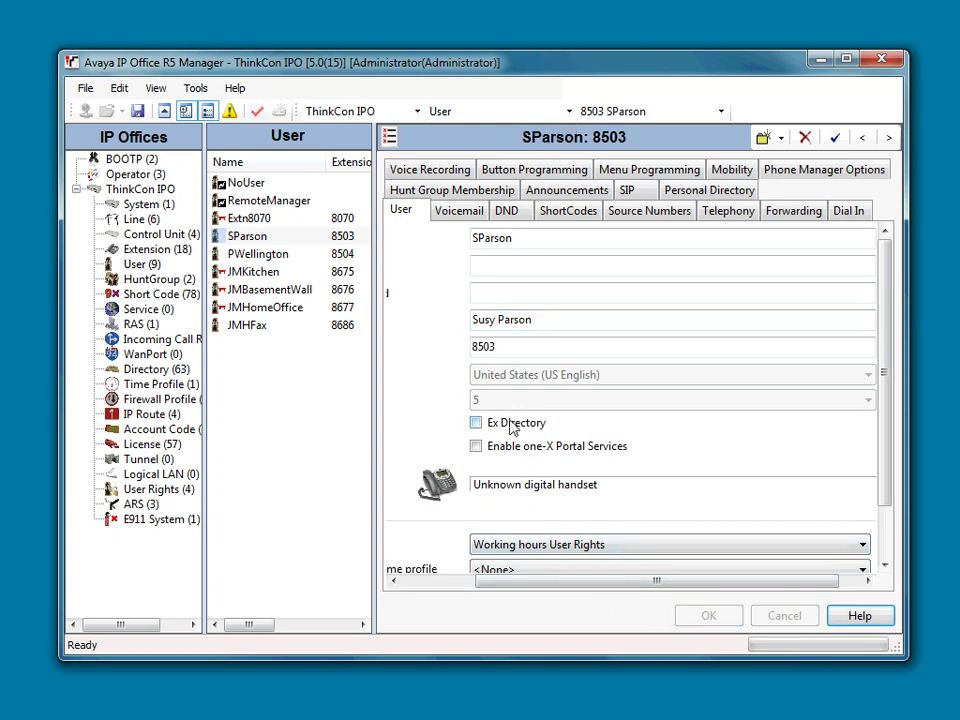
Clear both the Voicemail Code and Confirm Voicemail Code fields on the Voicemail tab and apply
left_click(467, 222)
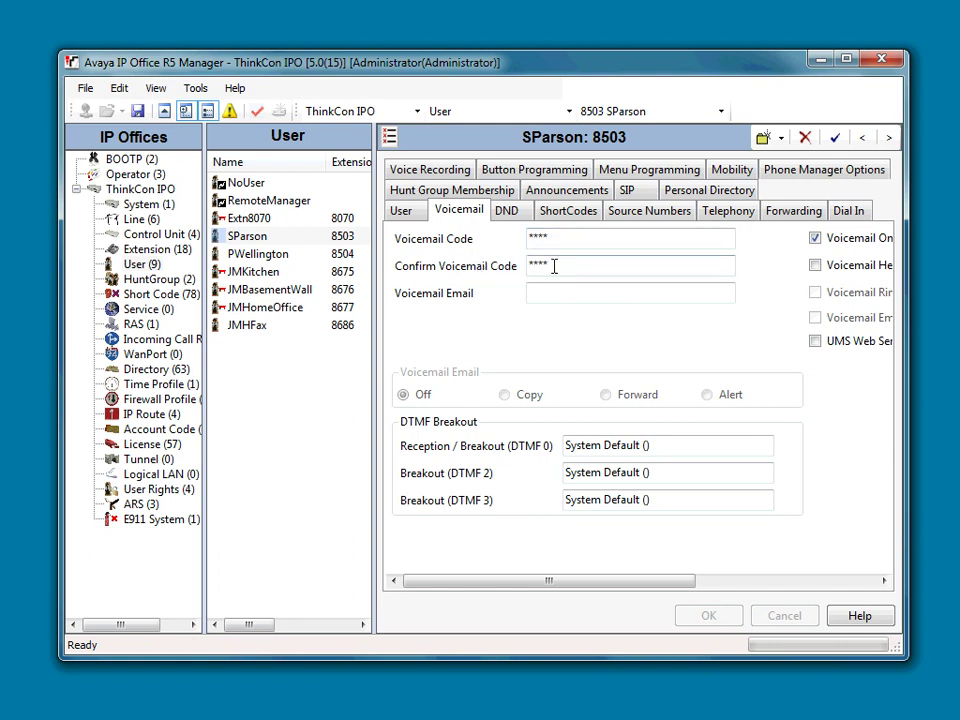
left_click_drag(560, 266, 478, 274)
key("BackSpace")
key("shift+Tab")
key("BackSpace")
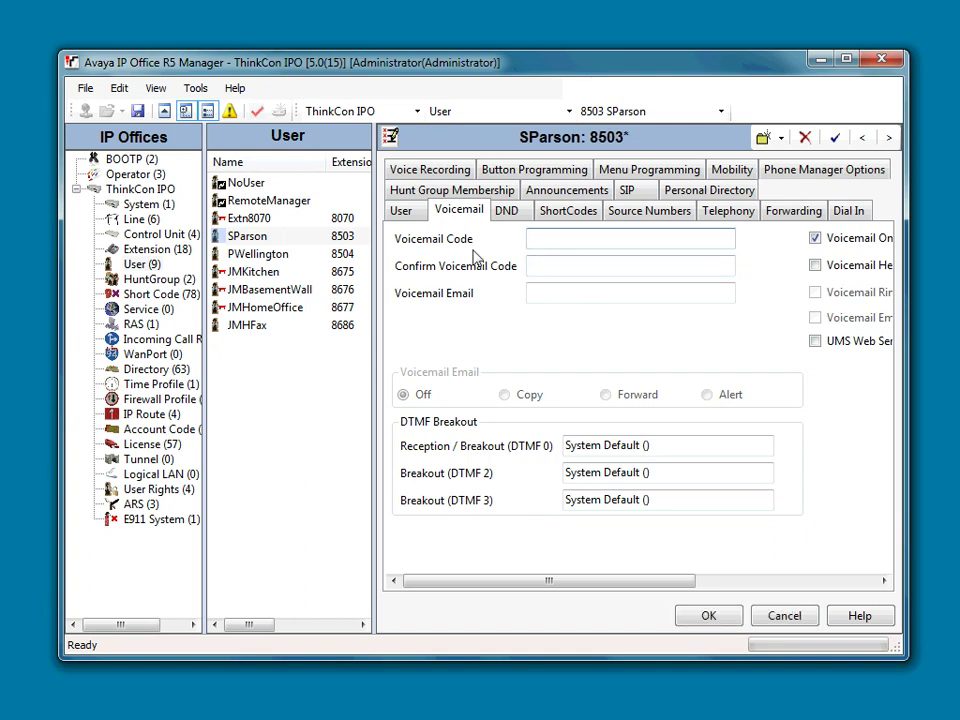
left_click(700, 617)
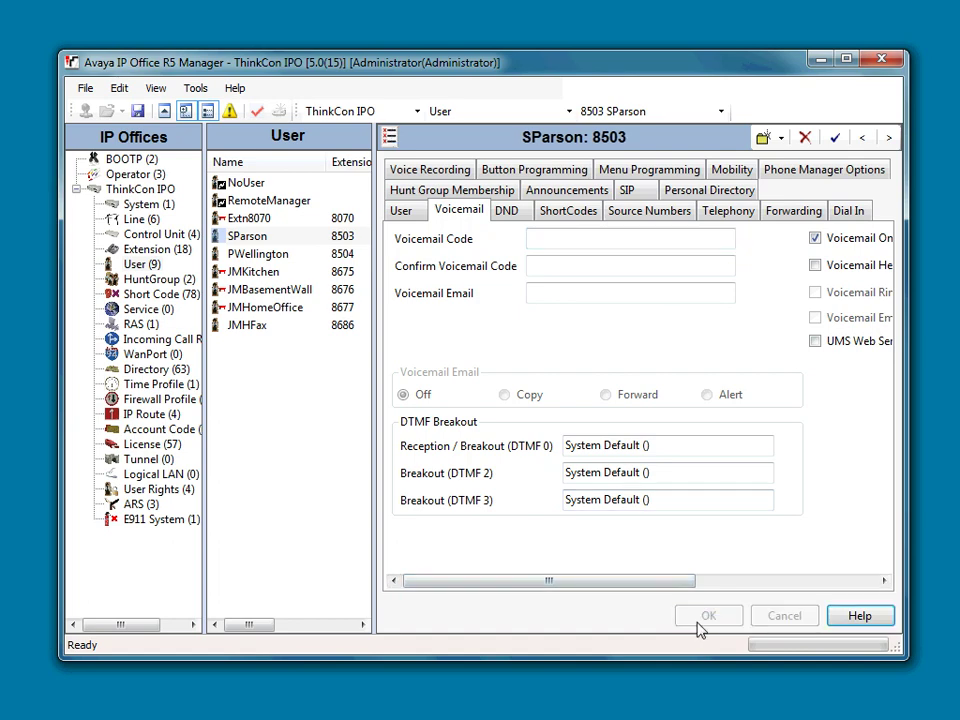
Check the new user name on the User tab, then recheck the voicemail settings
left_click(392, 215)
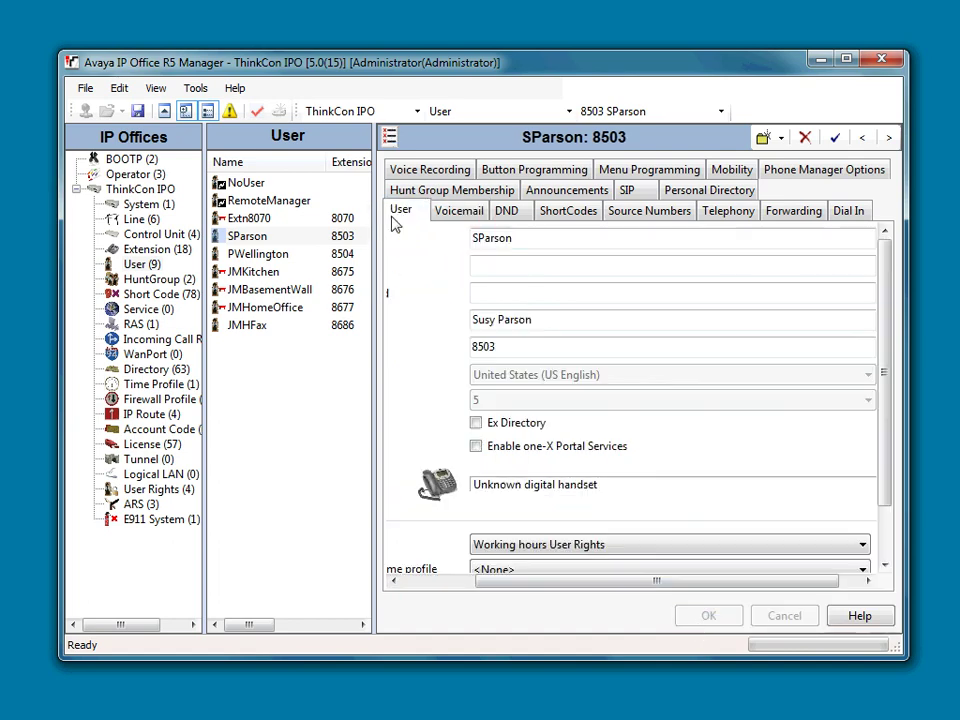
left_click_drag(534, 240, 429, 231)
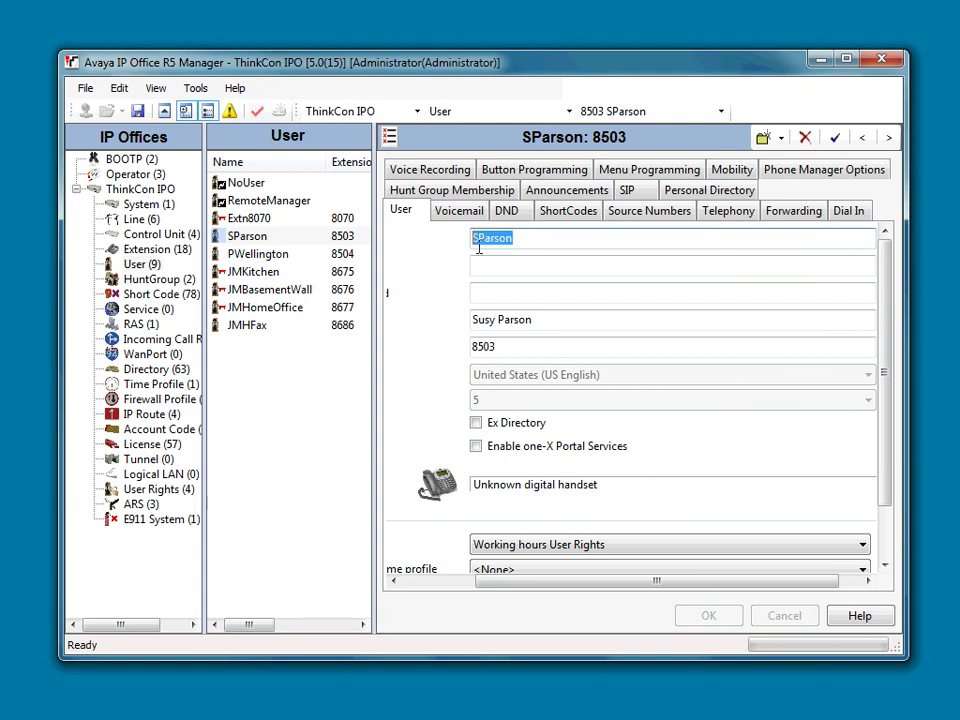
left_click(437, 582)
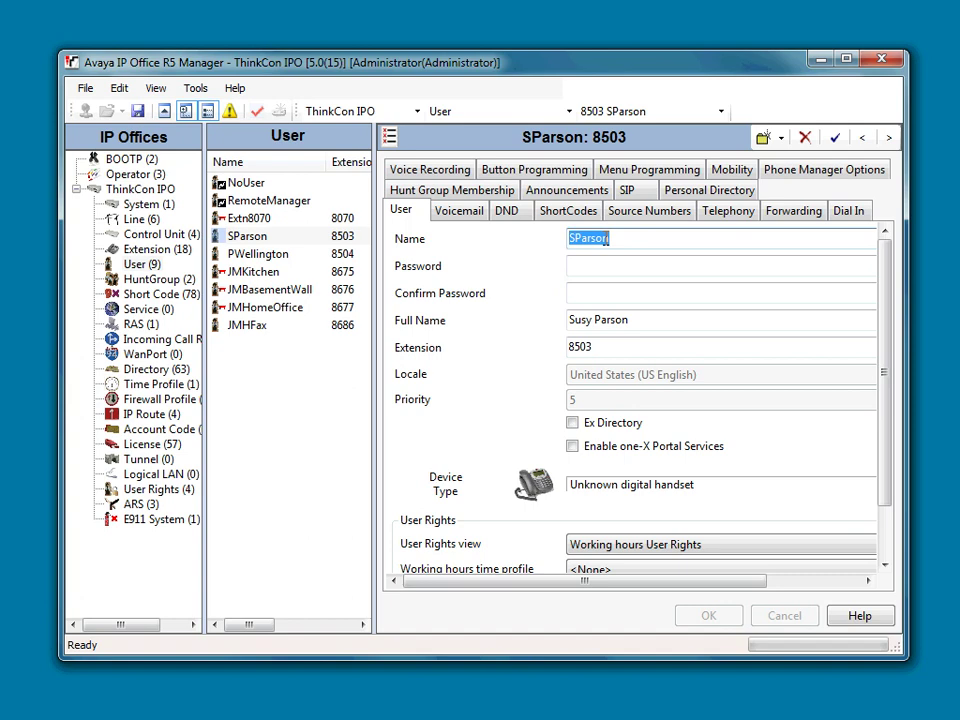
left_click(458, 215)
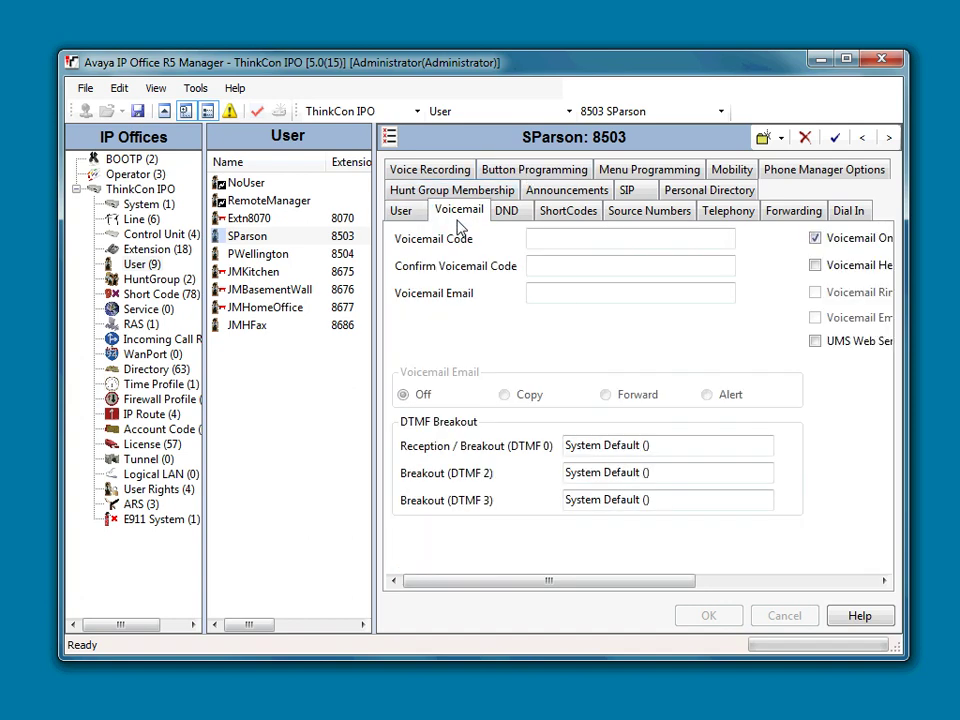
Review the DND, Source Numbers, Telephony and Forwarding tabs, ending on the User tab
left_click(400, 220)
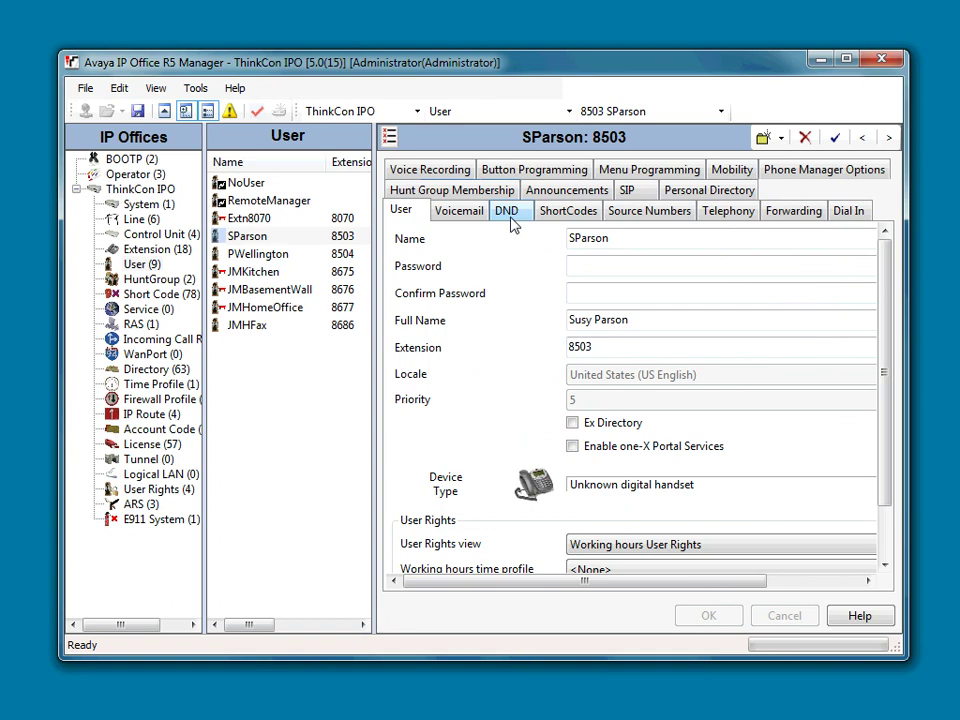
left_click(510, 222)
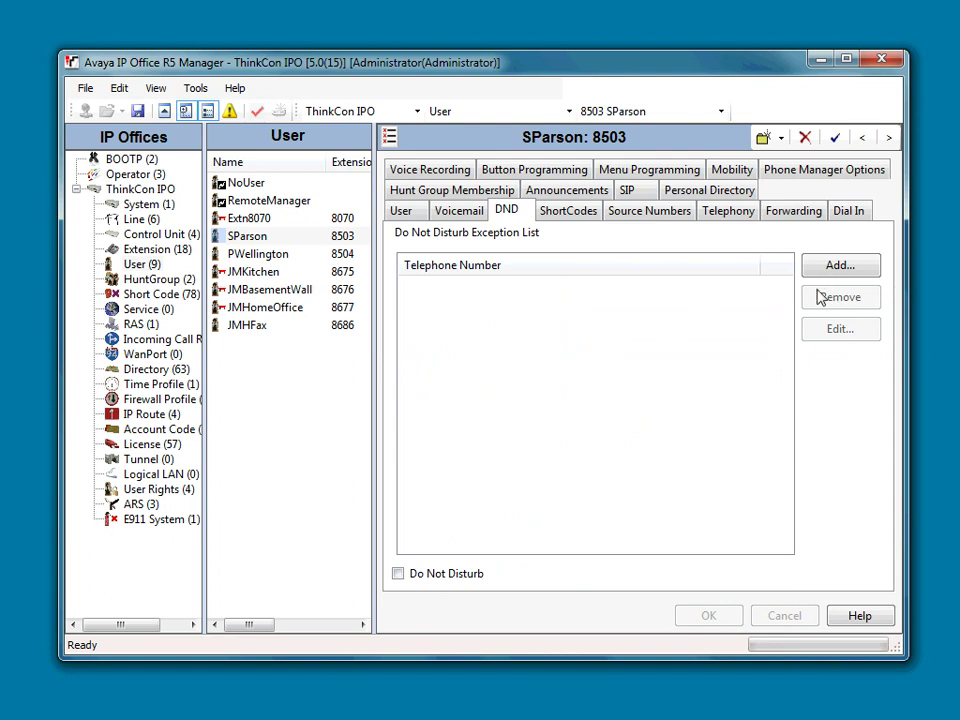
left_click(622, 215)
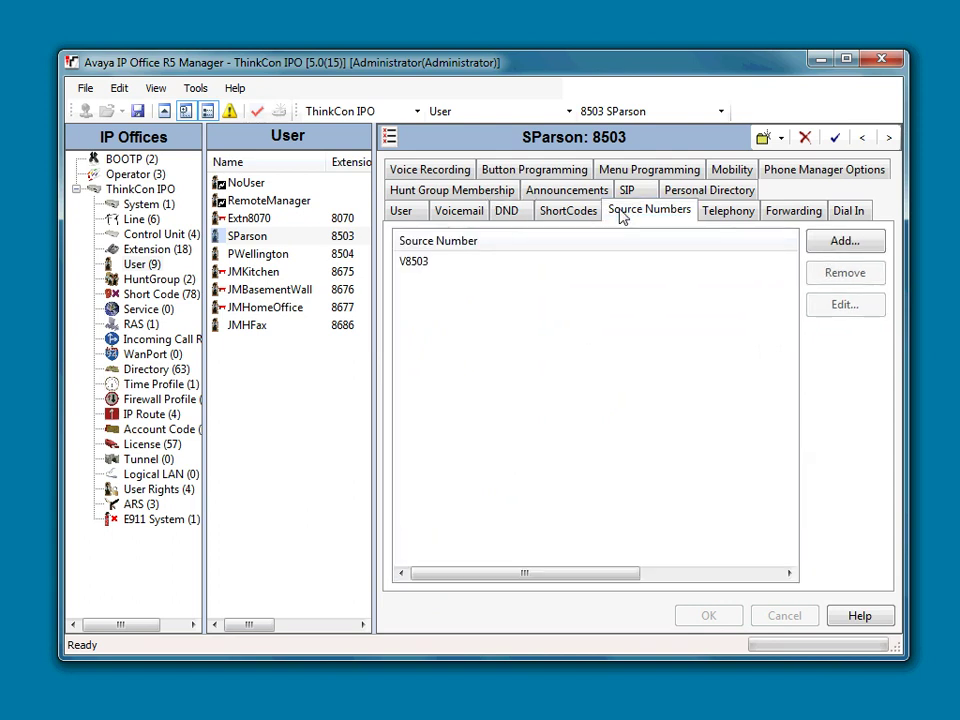
left_click(716, 210)
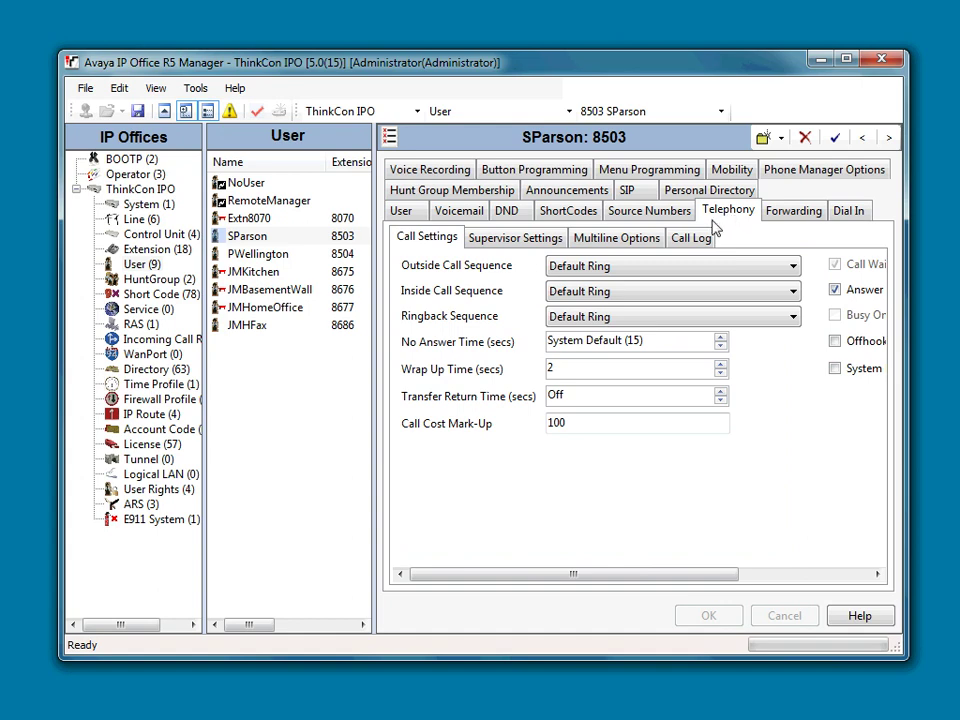
left_click(797, 211)
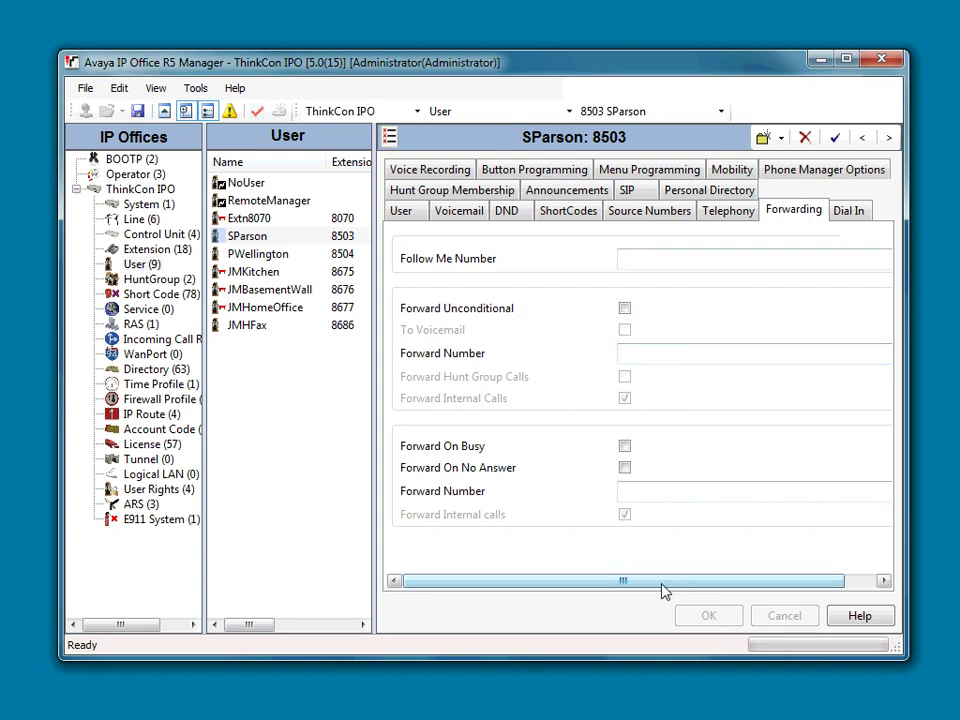
left_click(401, 211)
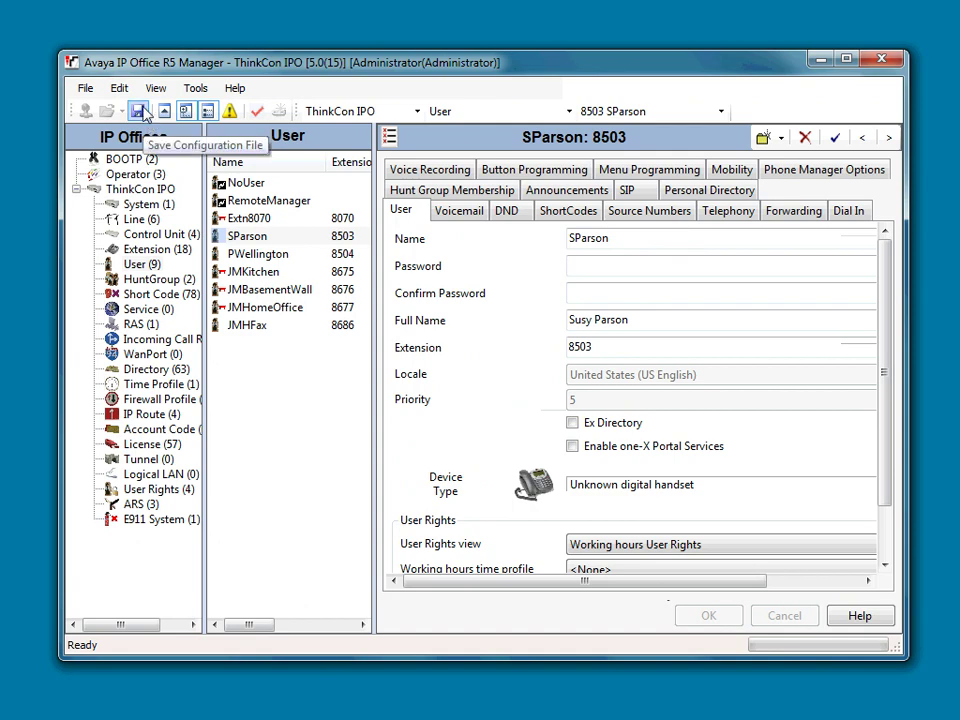
Send the configuration to ThinkCon IPO using Merge mode
left_click(139, 111)
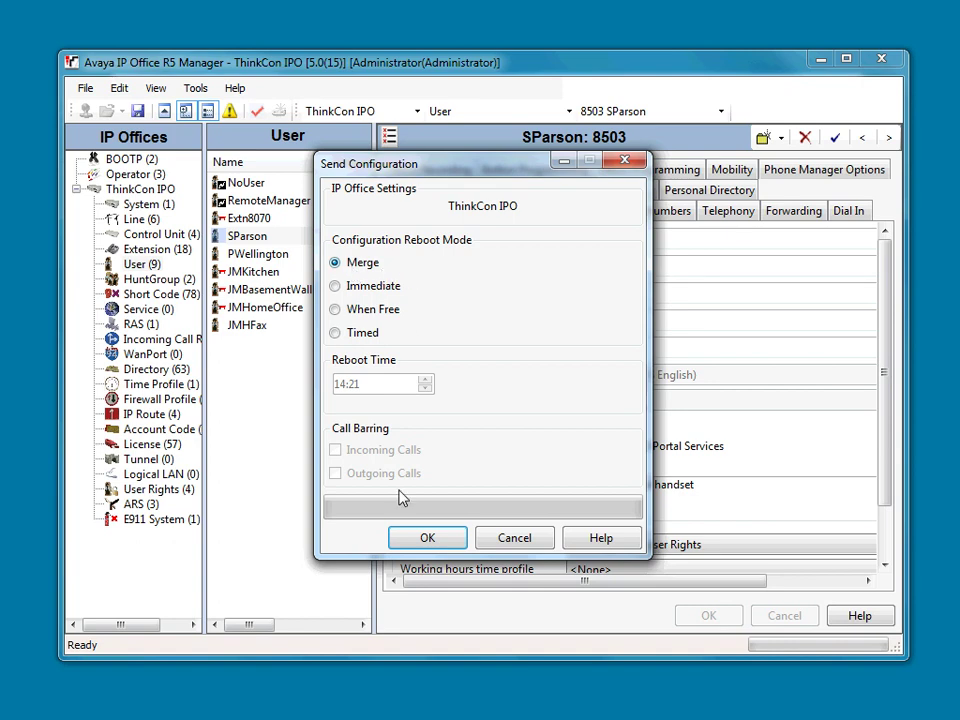
left_click(427, 539)
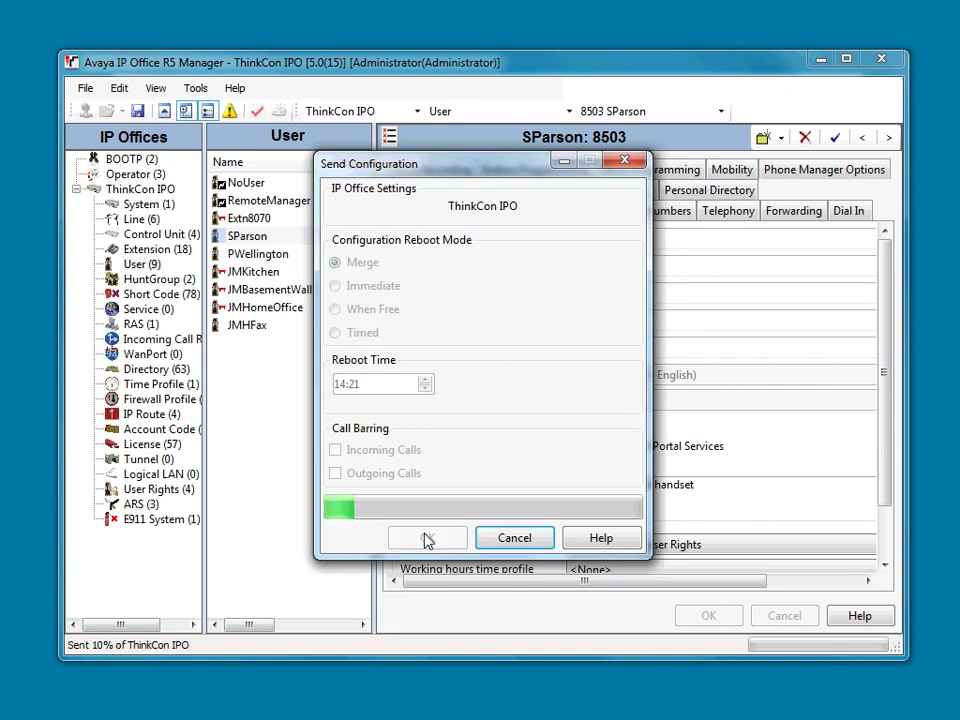
Minimize the Manager window while the configuration finishes sending
left_click(816, 61)
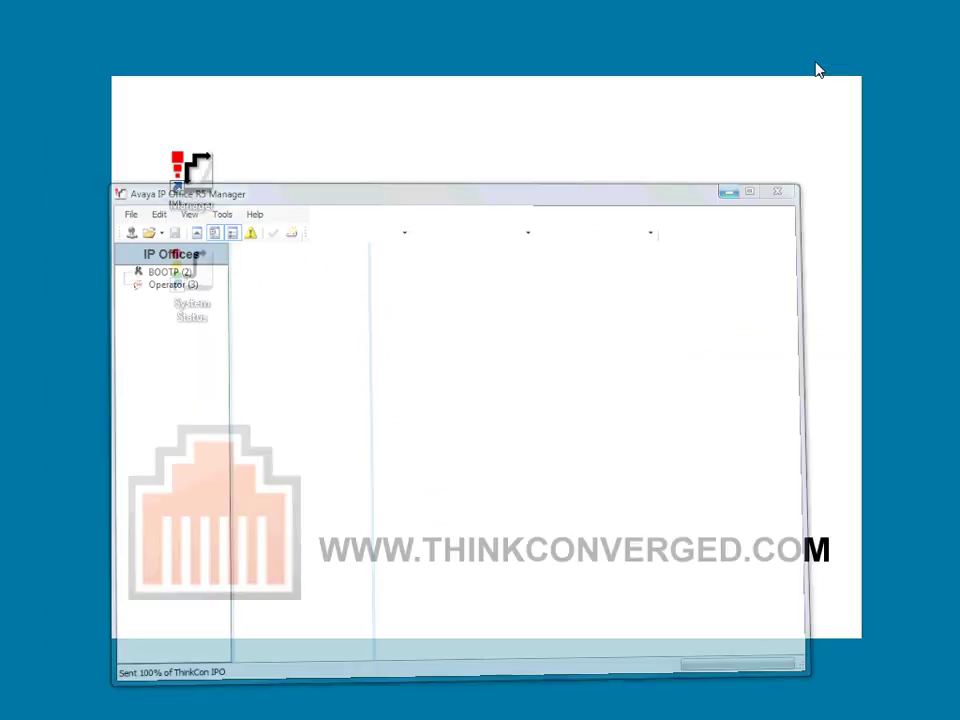